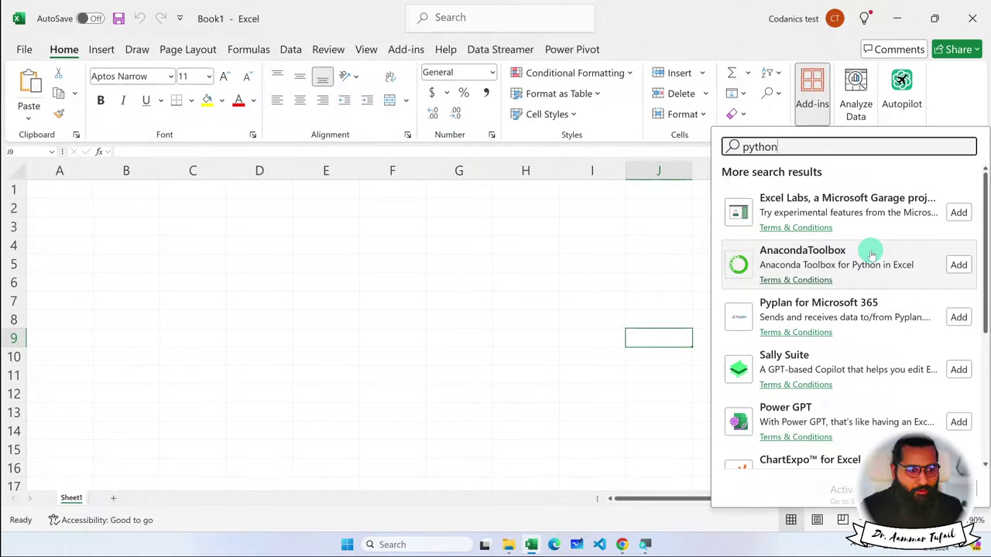
Search add-ins for 'python' and scroll to AnacondaToolbox, Pyplan and Sally Suite in the results.
{"action": "left_click", "coordinate": [814, 102]}
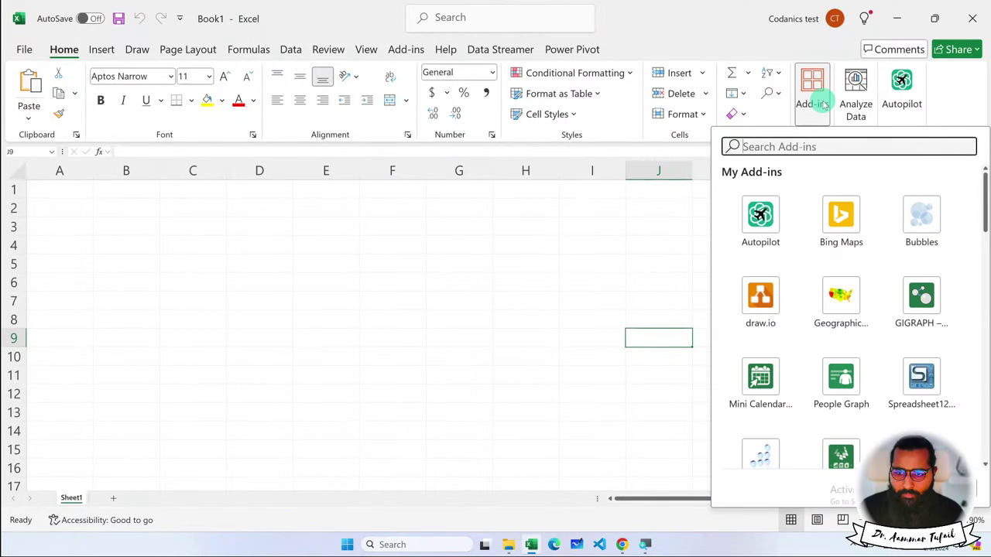
{"action": "type", "text": "pyt"}
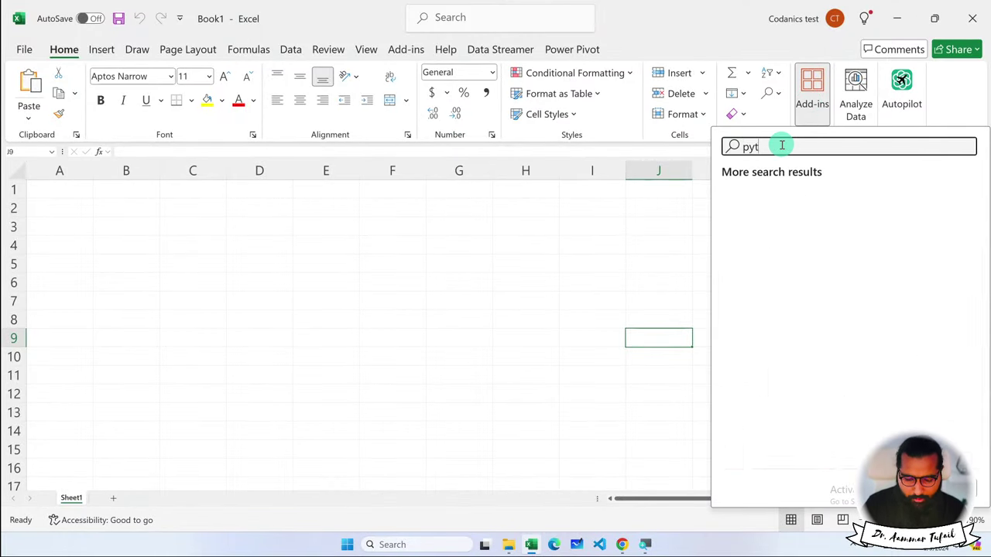
{"action": "type", "text": "hon"}
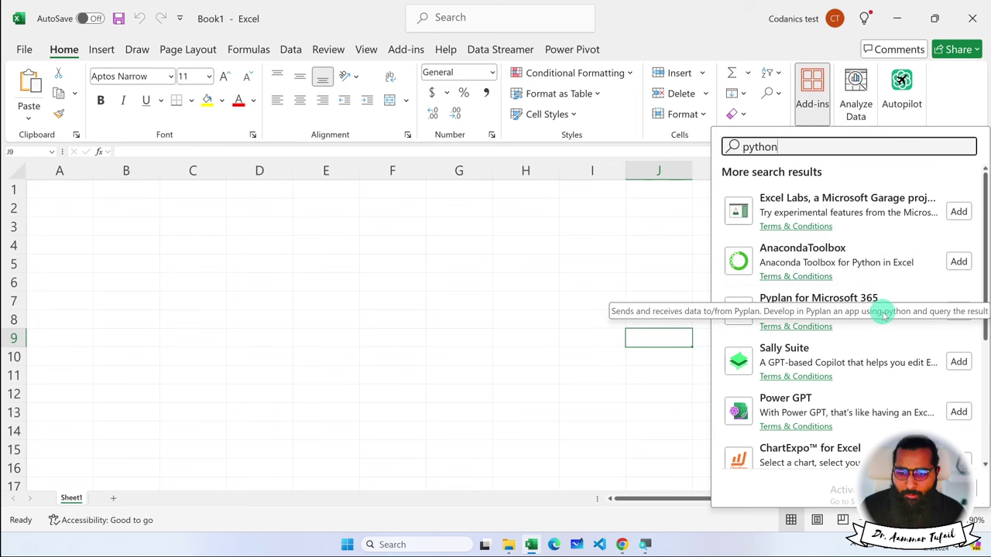
{"action": "scroll", "coordinate": [885, 352], "scroll_direction": "down", "scroll_amount": 1}
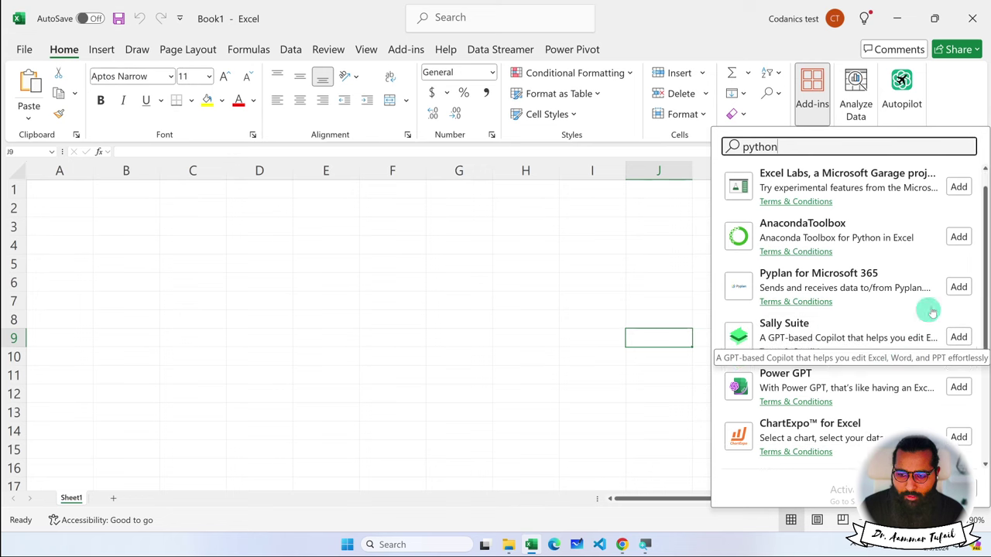
{"action": "mouse_move", "coordinate": [982, 220]}
{"action": "left_mouse_down"}
{"action": "mouse_move", "coordinate": [983, 271]}
{"action": "mouse_move", "coordinate": [984, 177]}
{"action": "left_mouse_up"}
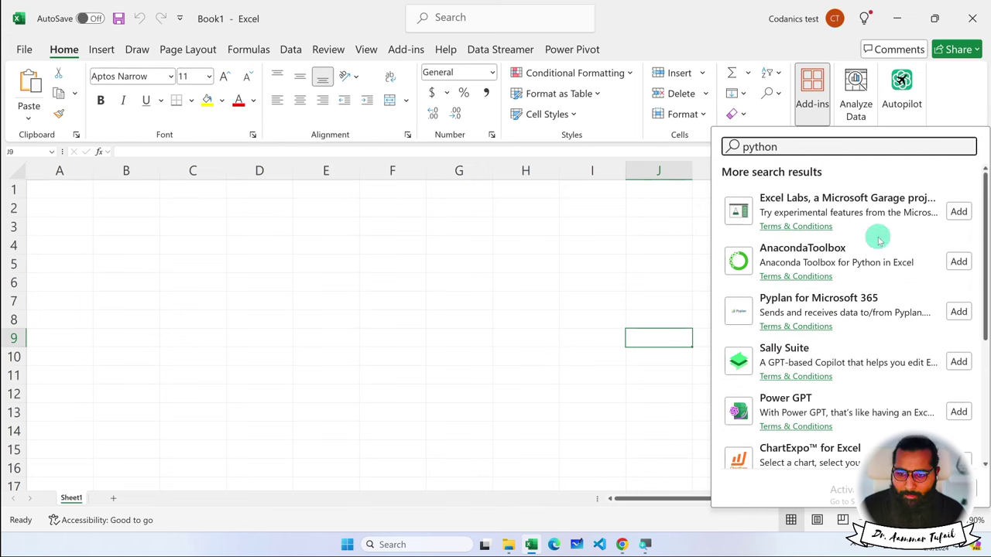
Open the AnacondaToolbox details and scroll through its description and permissions.
{"action": "left_click", "coordinate": [857, 251]}
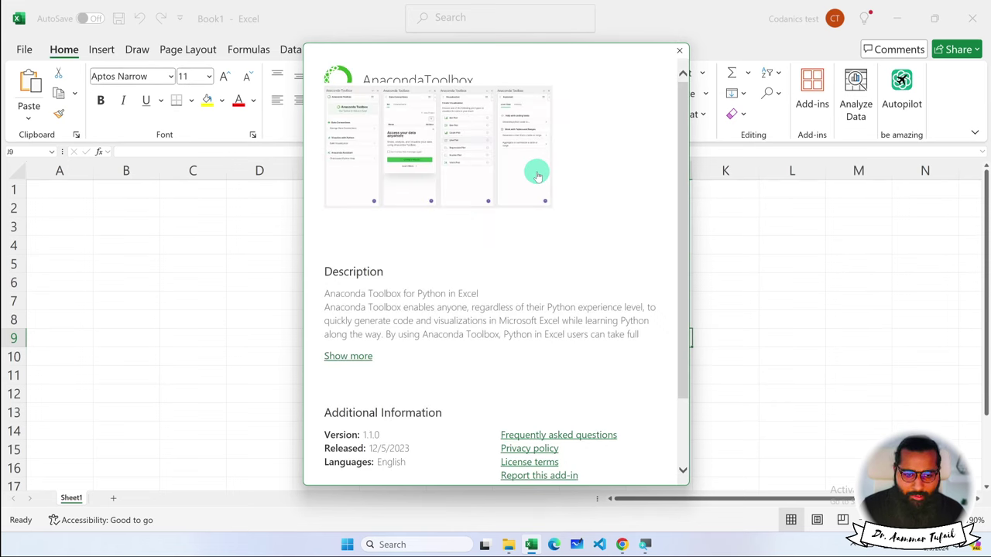
{"action": "scroll", "coordinate": [538, 176], "scroll_direction": "down", "scroll_amount": 2}
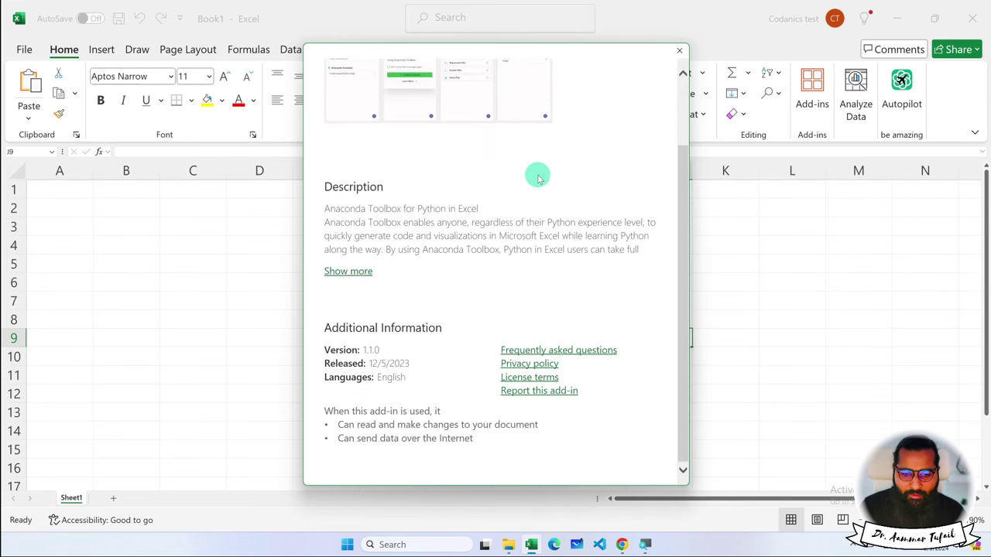
{"action": "scroll", "coordinate": [546, 199], "scroll_direction": "up", "scroll_amount": 2}
{"action": "scroll", "coordinate": [545, 199], "scroll_direction": "down", "scroll_amount": 2}
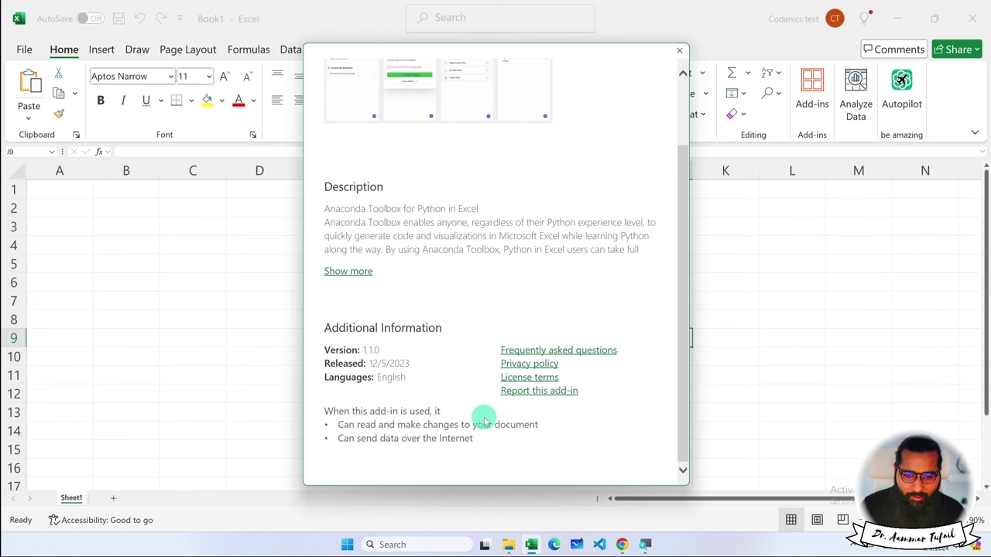
{"action": "scroll", "coordinate": [437, 375], "scroll_direction": "up", "scroll_amount": 2}
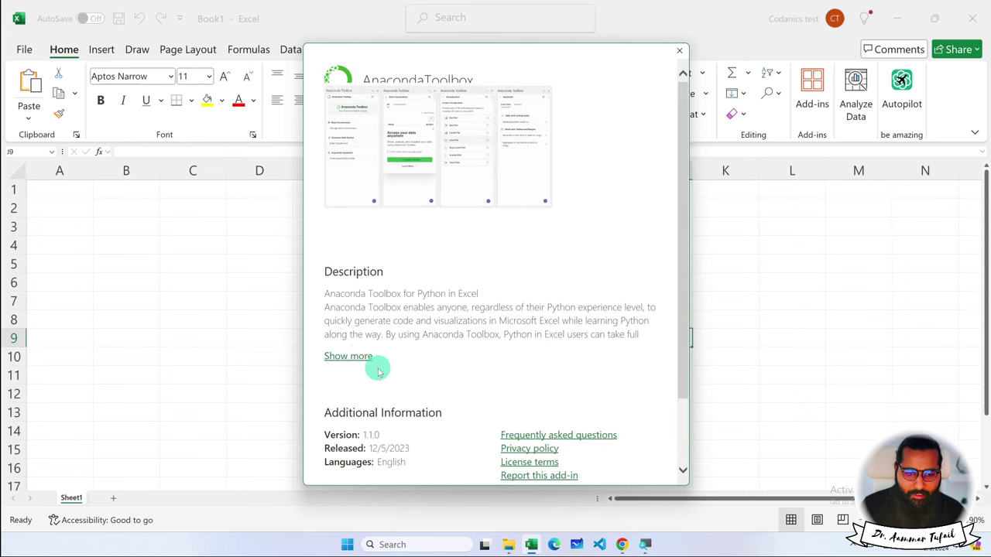
Expand the full AnacondaToolbox description, read it to the end, and close the details window.
{"action": "left_click", "coordinate": [348, 355]}
{"action": "scroll", "coordinate": [453, 352], "scroll_direction": "down", "scroll_amount": 3}
{"action": "scroll", "coordinate": [452, 352], "scroll_direction": "down", "scroll_amount": 2}
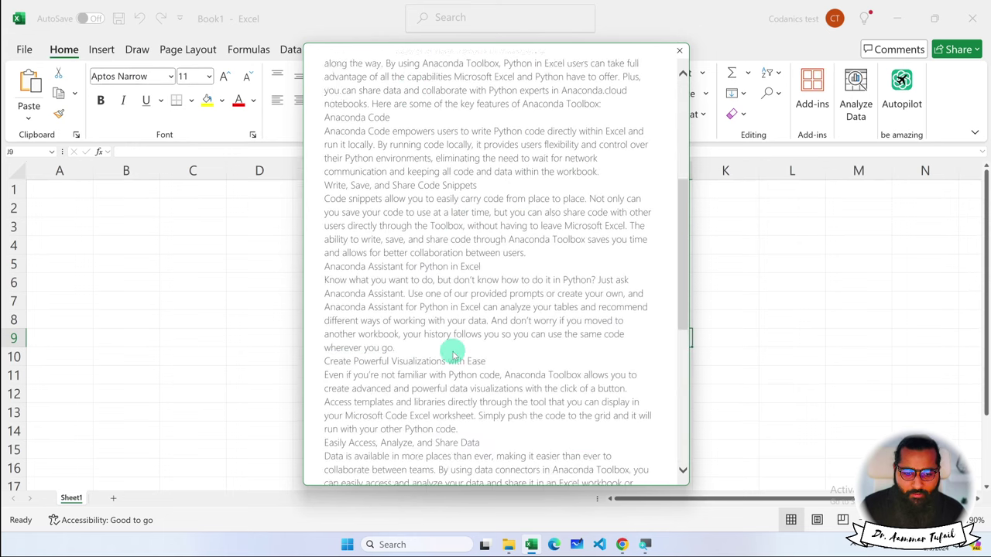
{"action": "scroll", "coordinate": [453, 352], "scroll_direction": "down", "scroll_amount": 1}
{"action": "scroll", "coordinate": [452, 352], "scroll_direction": "down", "scroll_amount": 3}
{"action": "scroll", "coordinate": [453, 354], "scroll_direction": "down", "scroll_amount": 2}
{"action": "scroll", "coordinate": [453, 353], "scroll_direction": "up", "scroll_amount": 10}
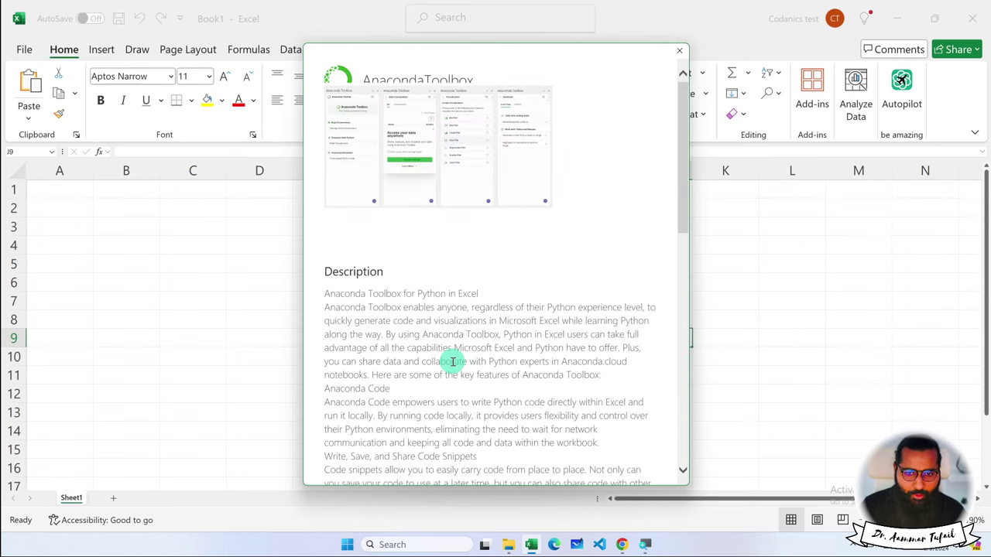
{"action": "left_click", "coordinate": [678, 51]}
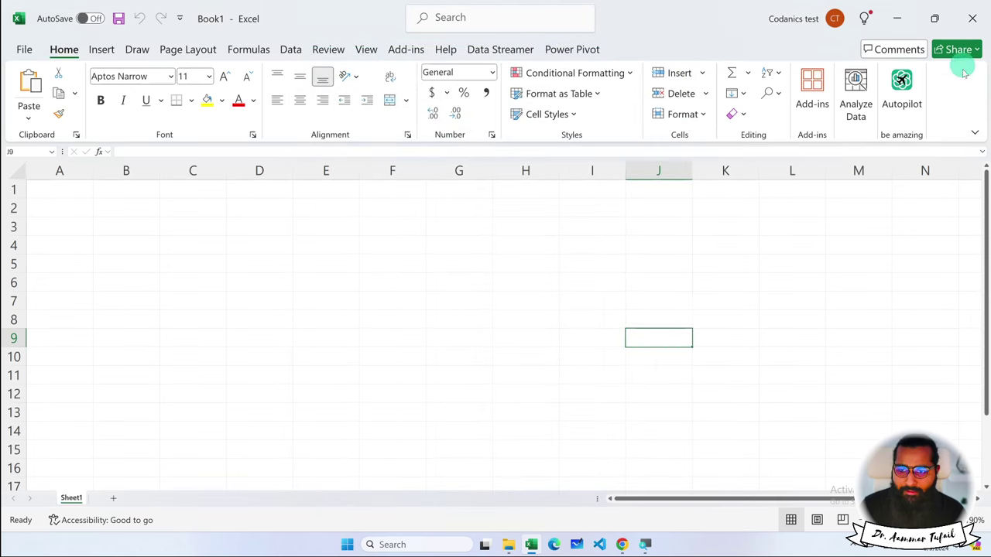
Add AnacondaToolbox from the 'python' add-in search and widen the Anaconda Code pane.
{"action": "left_click", "coordinate": [812, 87]}
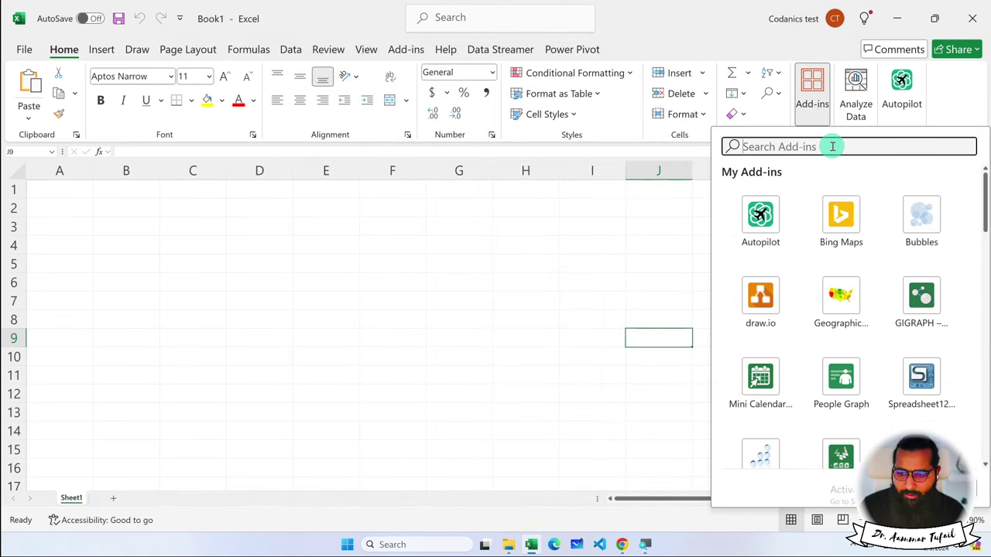
{"action": "type", "text": "python"}
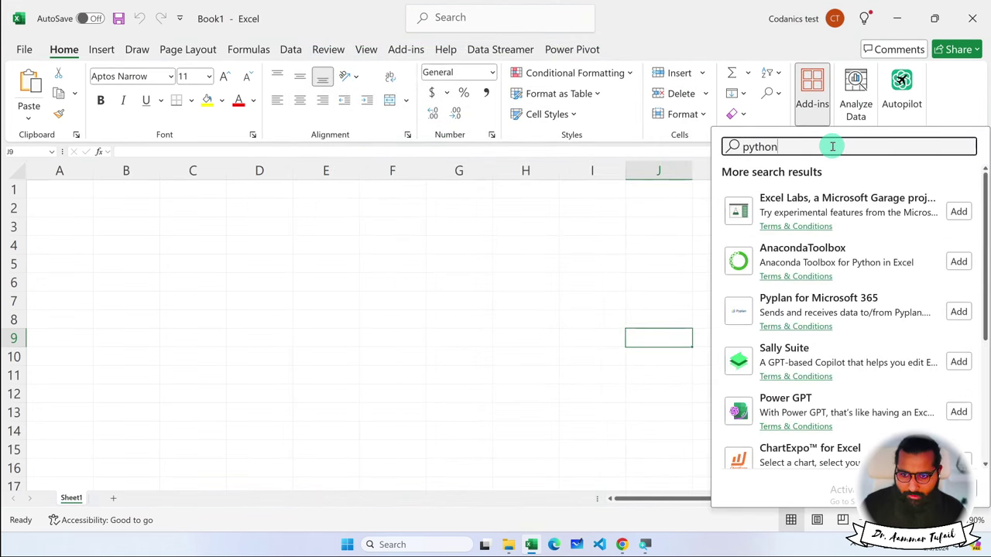
{"action": "left_click", "coordinate": [956, 261]}
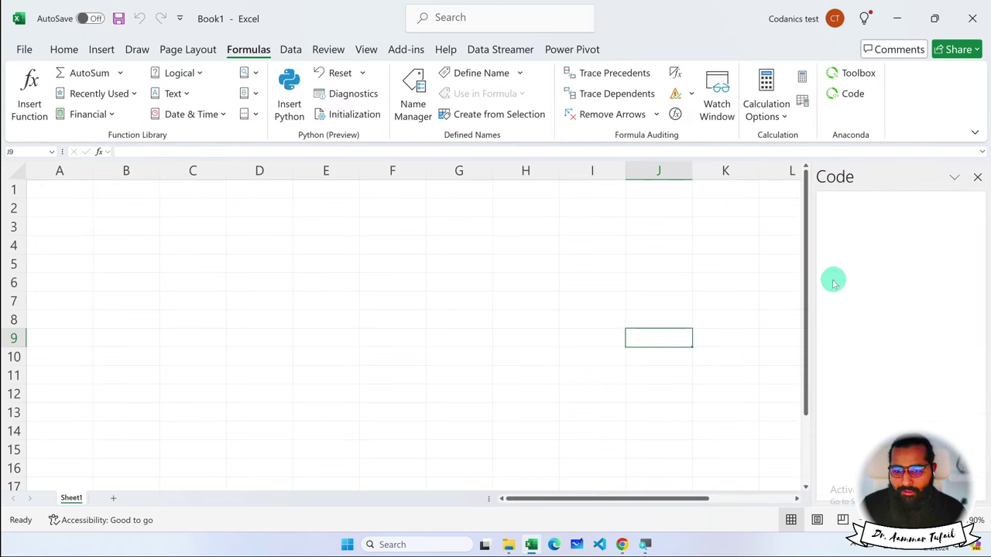
{"action": "left_click_drag", "start_coordinate": [811, 285], "coordinate": [624, 288]}
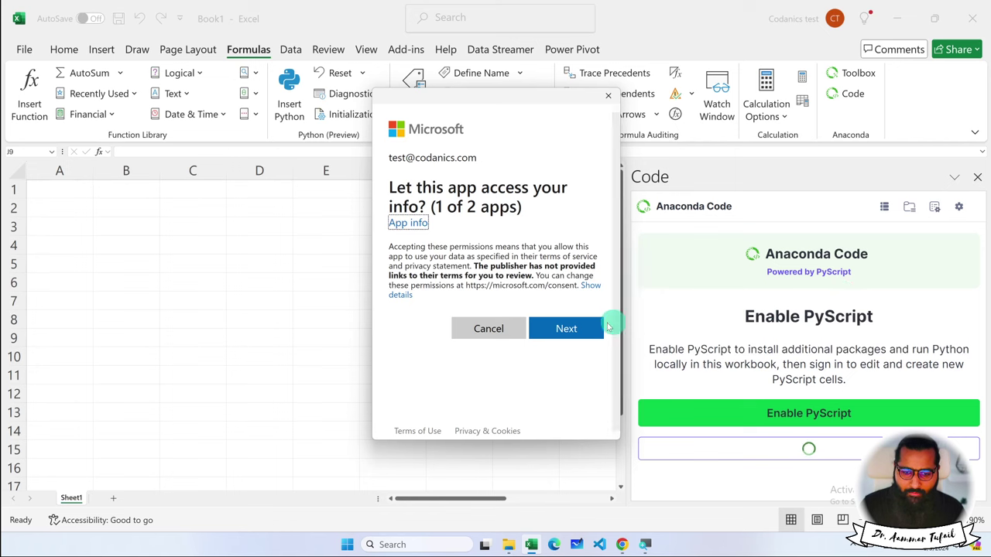
Accept both Anaconda Toolbox app permission requests and enable PyScript in the Code pane.
{"action": "left_click", "coordinate": [563, 328]}
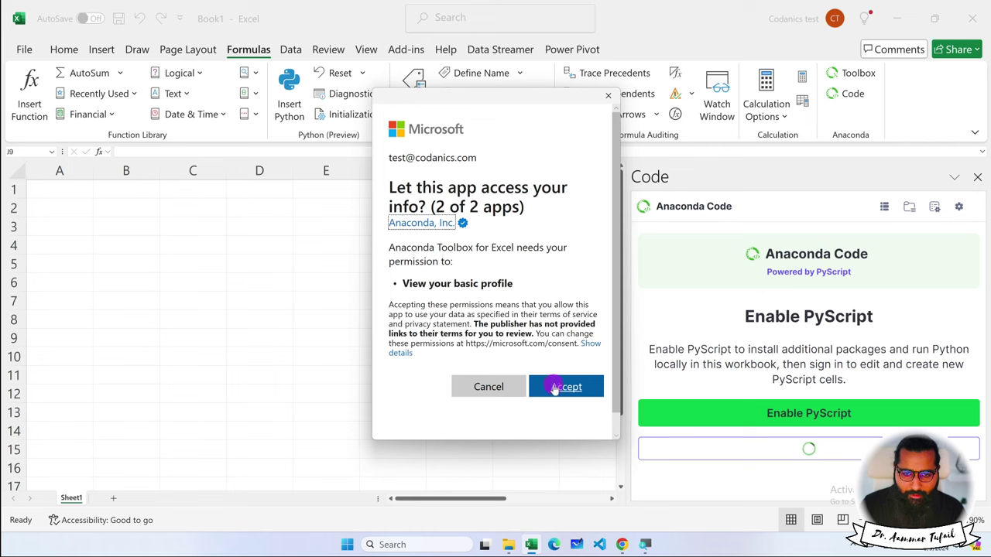
{"action": "left_click", "coordinate": [555, 387]}
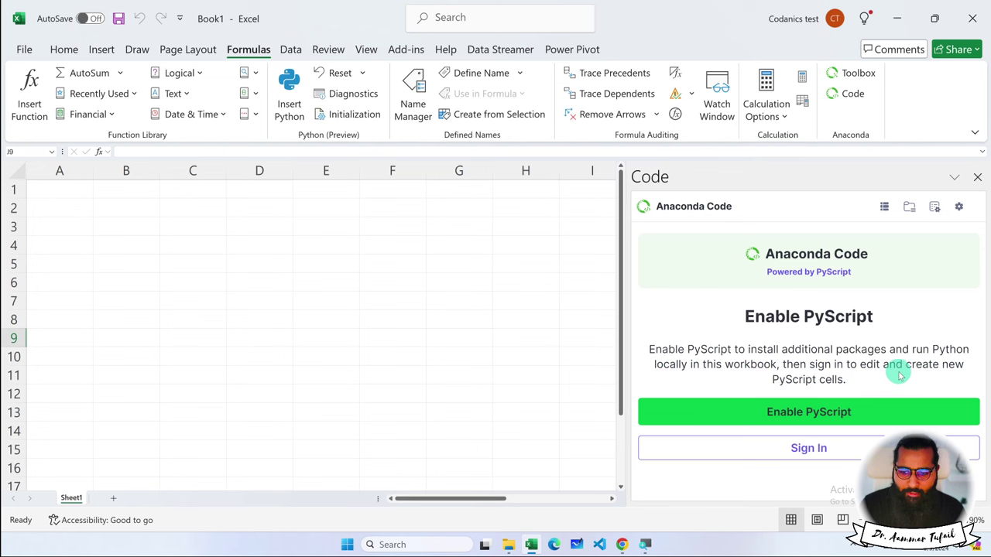
{"action": "left_click", "coordinate": [820, 410]}
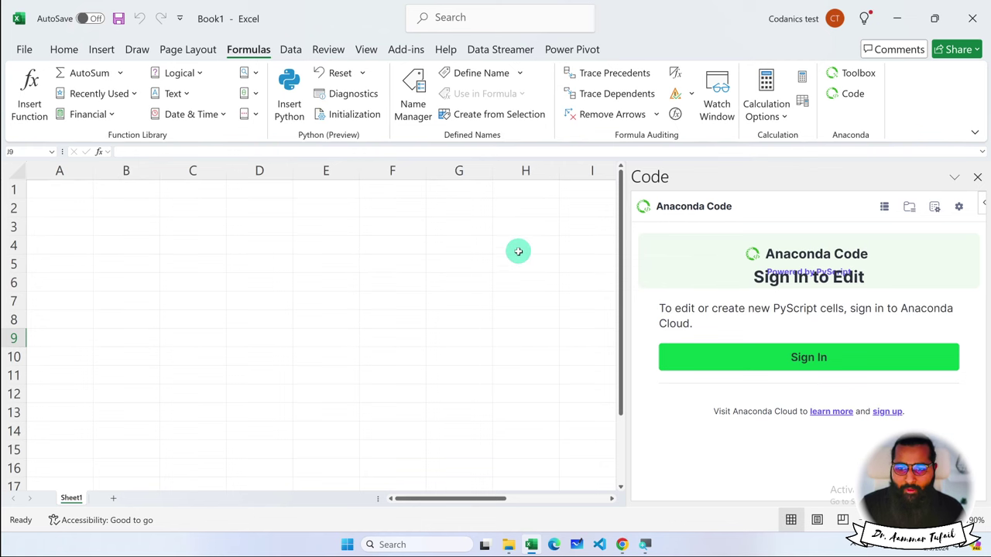
Close the Anaconda Code pane and the Toolbox sign-in pane, leaving the blank worksheet.
{"action": "left_click", "coordinate": [977, 176]}
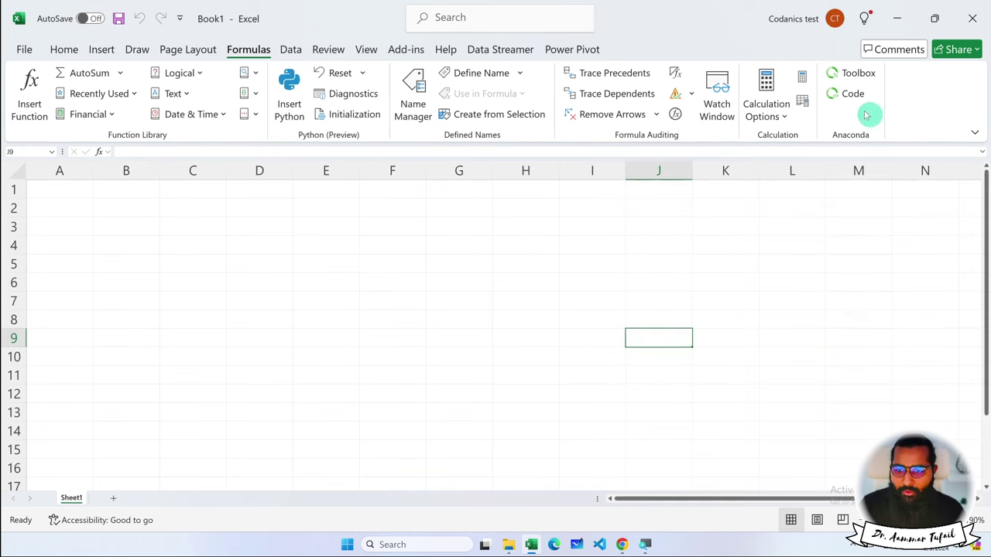
{"action": "left_click", "coordinate": [841, 80]}
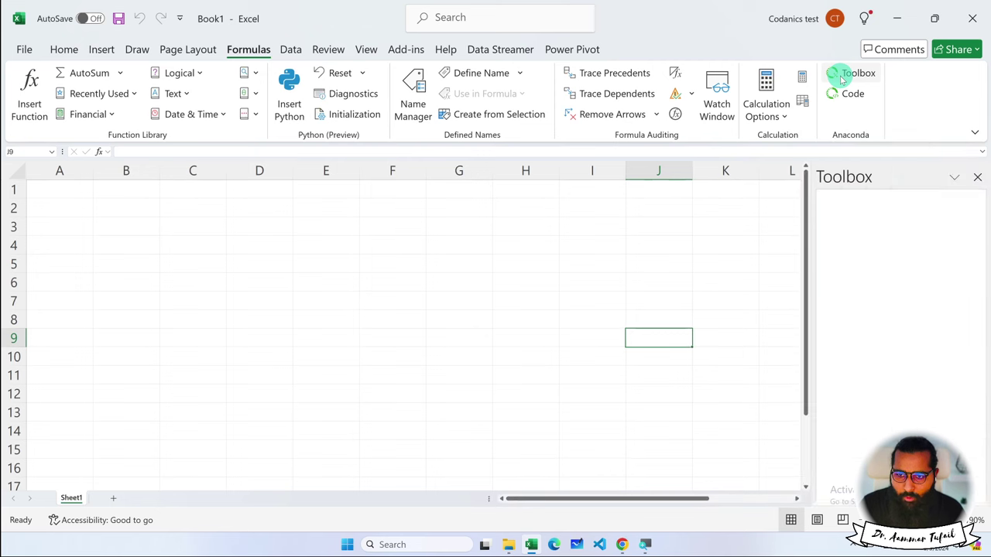
{"action": "left_click", "coordinate": [844, 95]}
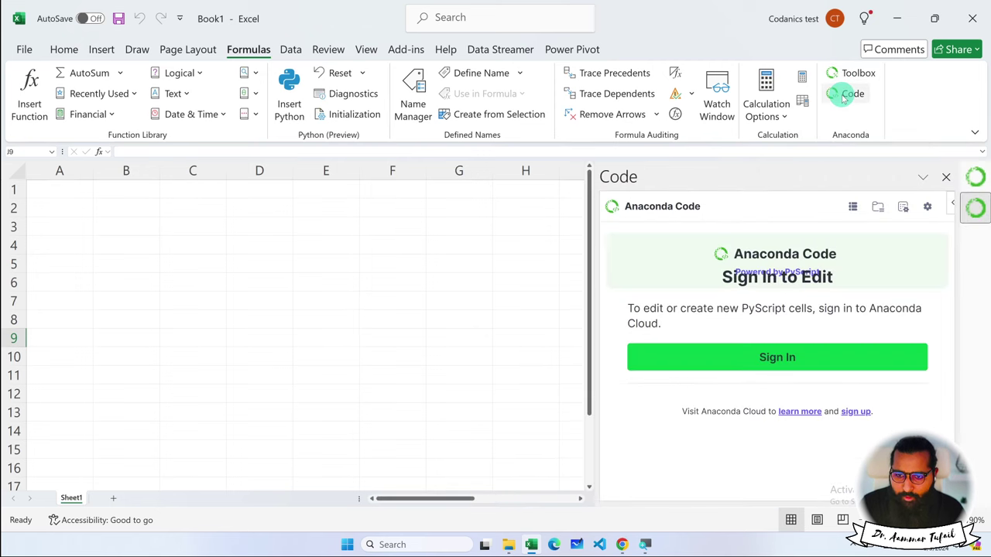
{"action": "left_click", "coordinate": [946, 176]}
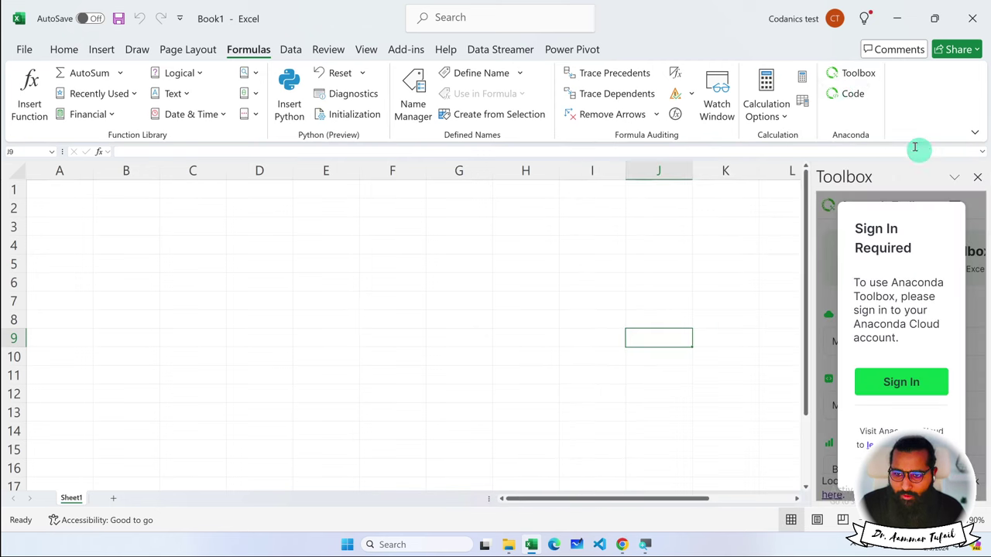
{"action": "left_click", "coordinate": [975, 176]}
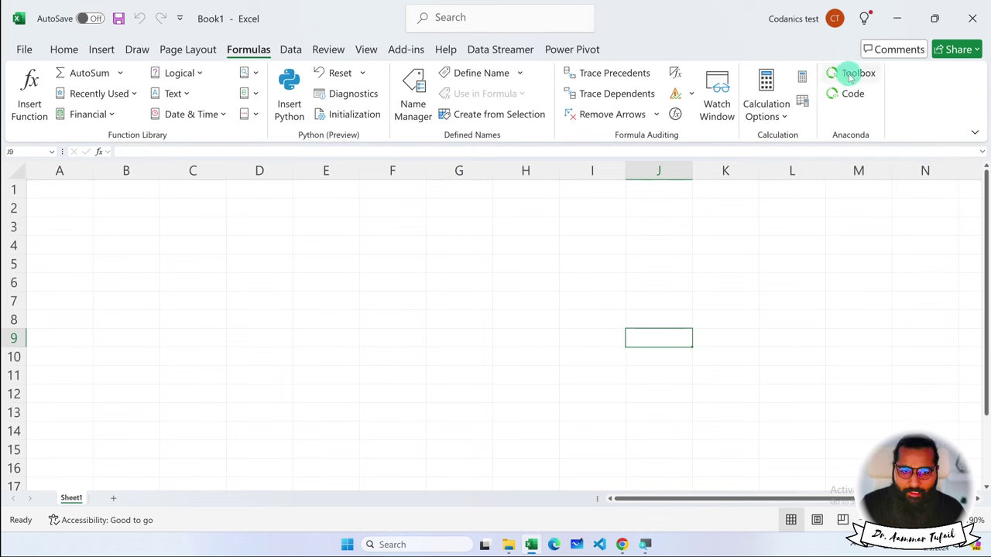
{"action": "left_click", "coordinate": [290, 89]}
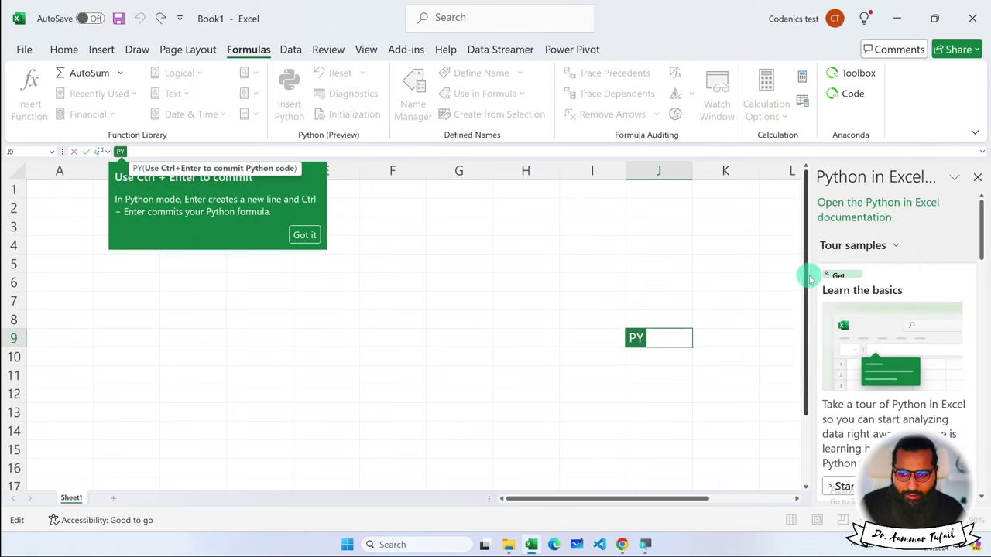
{"action": "left_click_drag", "start_coordinate": [810, 277], "coordinate": [674, 267]}
{"action": "scroll", "coordinate": [817, 310], "scroll_direction": "down", "scroll_amount": 1}
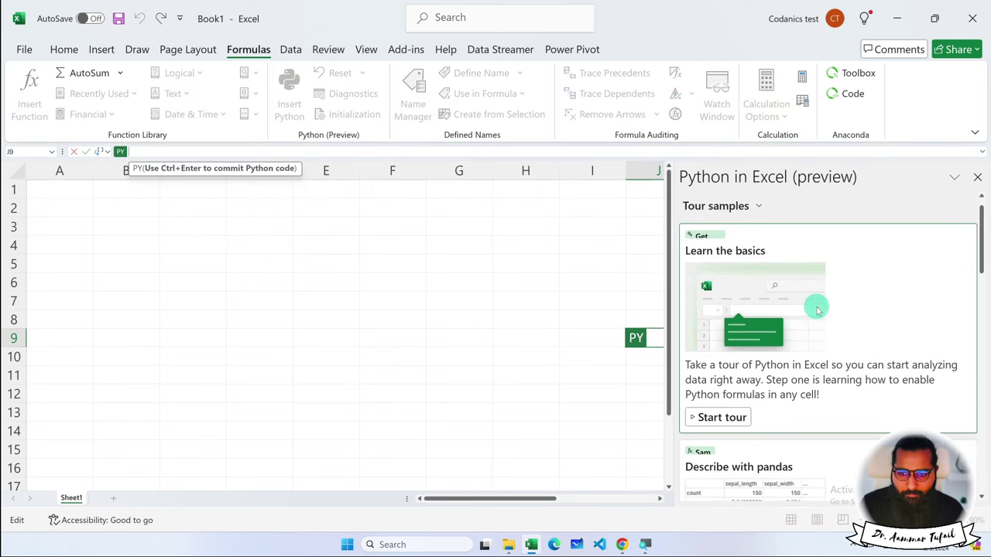
{"action": "left_click", "coordinate": [760, 207]}
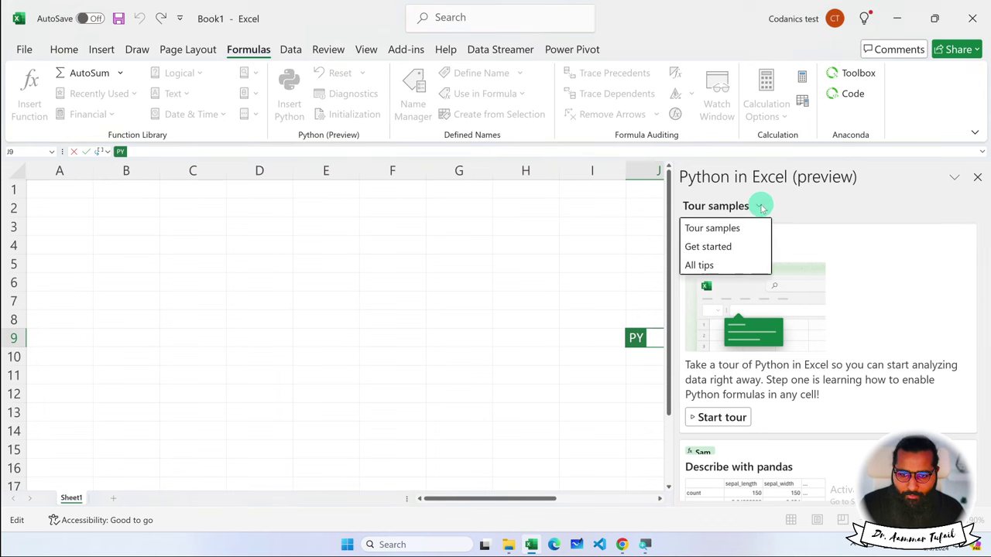
{"action": "scroll", "coordinate": [839, 310], "scroll_direction": "down", "scroll_amount": 3}
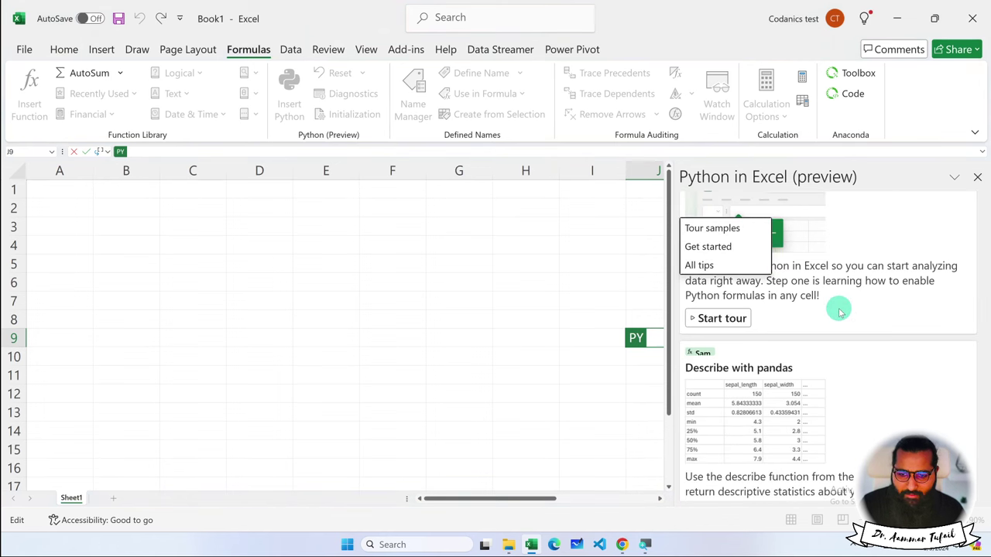
{"action": "scroll", "coordinate": [840, 310], "scroll_direction": "down", "scroll_amount": 3}
{"action": "scroll", "coordinate": [840, 310], "scroll_direction": "down", "scroll_amount": 3}
{"action": "scroll", "coordinate": [839, 310], "scroll_direction": "down", "scroll_amount": 1}
{"action": "scroll", "coordinate": [840, 310], "scroll_direction": "down", "scroll_amount": 4}
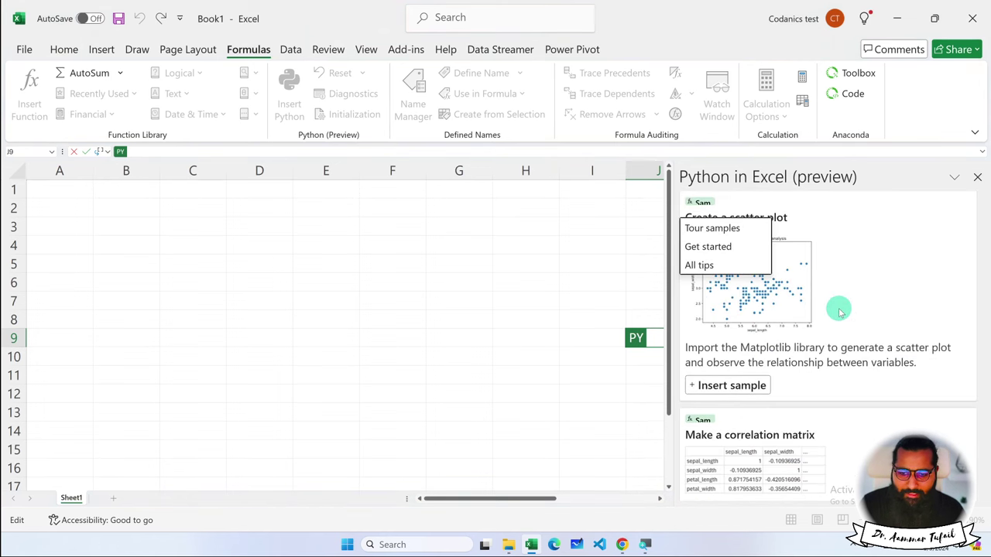
{"action": "scroll", "coordinate": [840, 310], "scroll_direction": "down", "scroll_amount": 3}
{"action": "scroll", "coordinate": [840, 310], "scroll_direction": "down", "scroll_amount": 4}
{"action": "scroll", "coordinate": [839, 310], "scroll_direction": "down", "scroll_amount": 5}
{"action": "scroll", "coordinate": [840, 310], "scroll_direction": "down", "scroll_amount": 2}
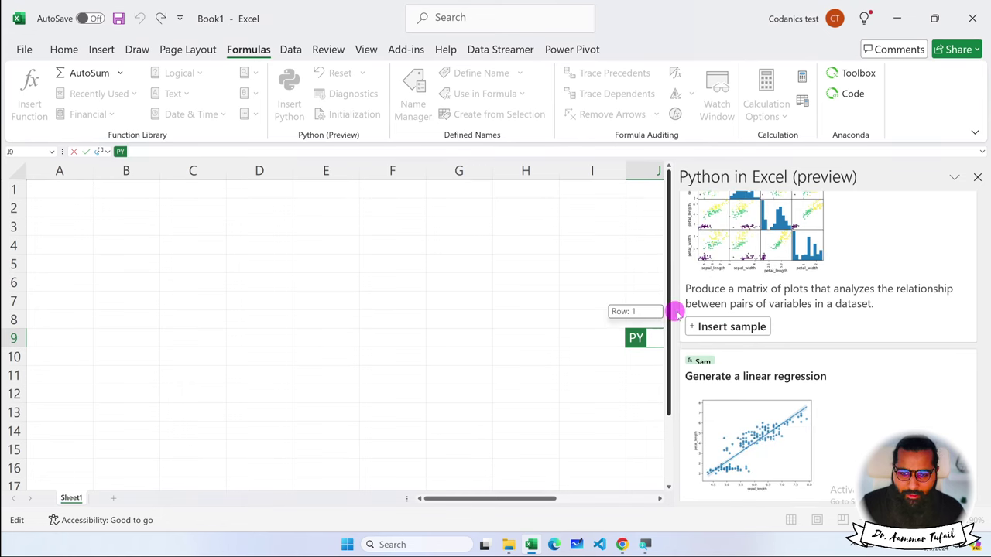
{"action": "left_click", "coordinate": [974, 176]}
{"action": "left_click", "coordinate": [636, 335]}
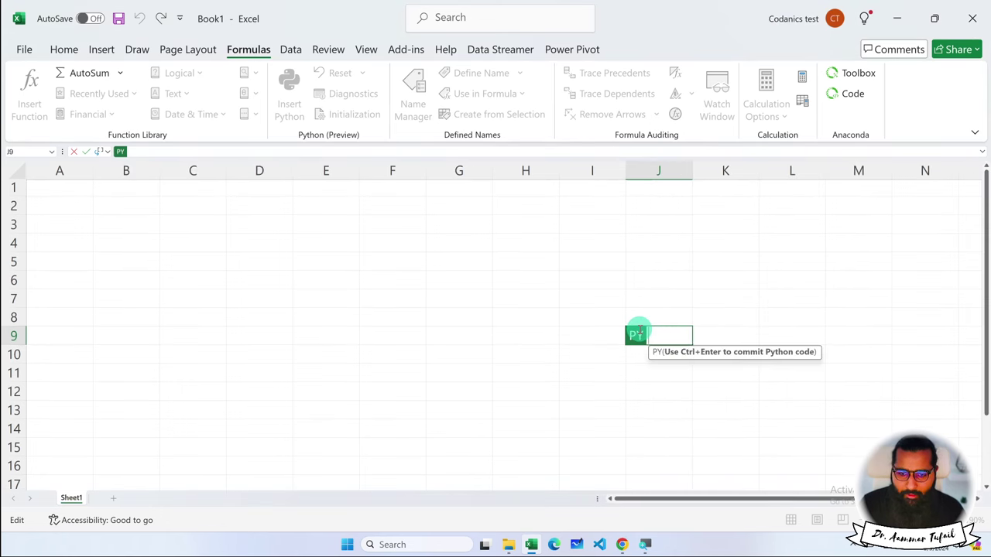
{"action": "mouse_move", "coordinate": [635, 335]}
{"action": "left_mouse_down"}
{"action": "mouse_move", "coordinate": [581, 280]}
{"action": "mouse_move", "coordinate": [785, 387]}
{"action": "left_mouse_up"}
Start a Python formula in cell A1, then cancel it with Esc.
{"action": "left_click", "coordinate": [164, 225]}
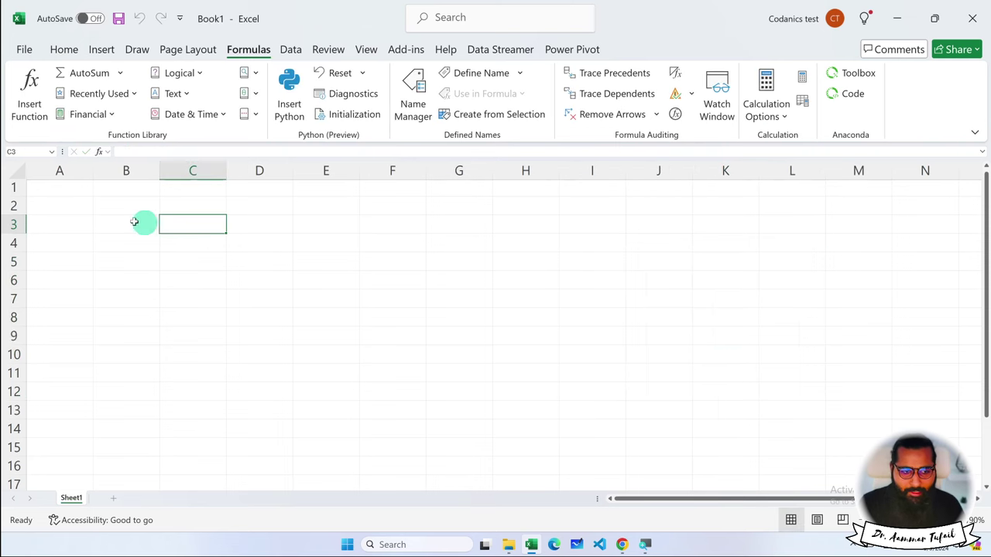
{"action": "left_click", "coordinate": [60, 188]}
{"action": "left_click", "coordinate": [286, 87]}
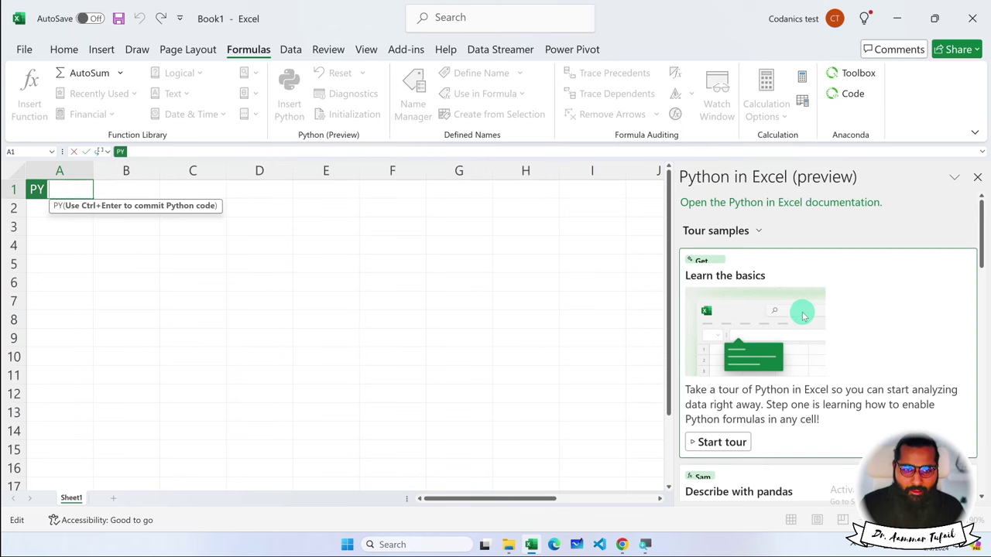
{"action": "key", "text": "Escape"}
Close the Python in Excel help pane and show the Add-ins tab with Real Statistics.
{"action": "left_click", "coordinate": [457, 221]}
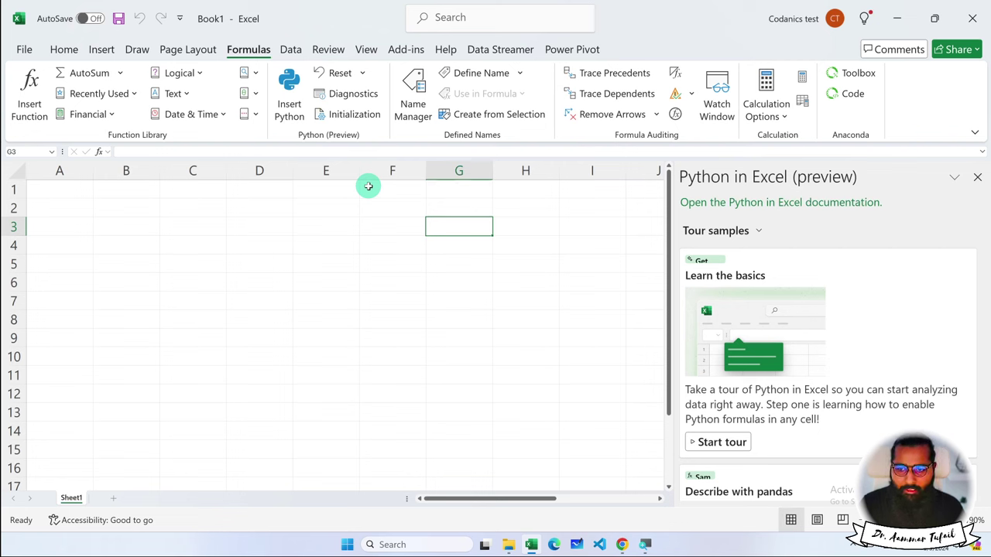
{"action": "left_click", "coordinate": [977, 176]}
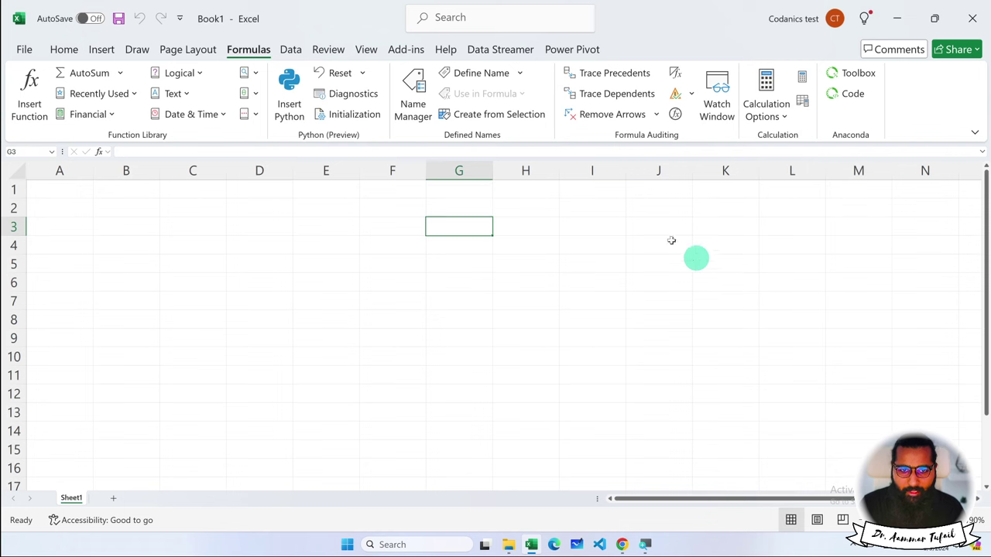
{"action": "left_click", "coordinate": [402, 51]}
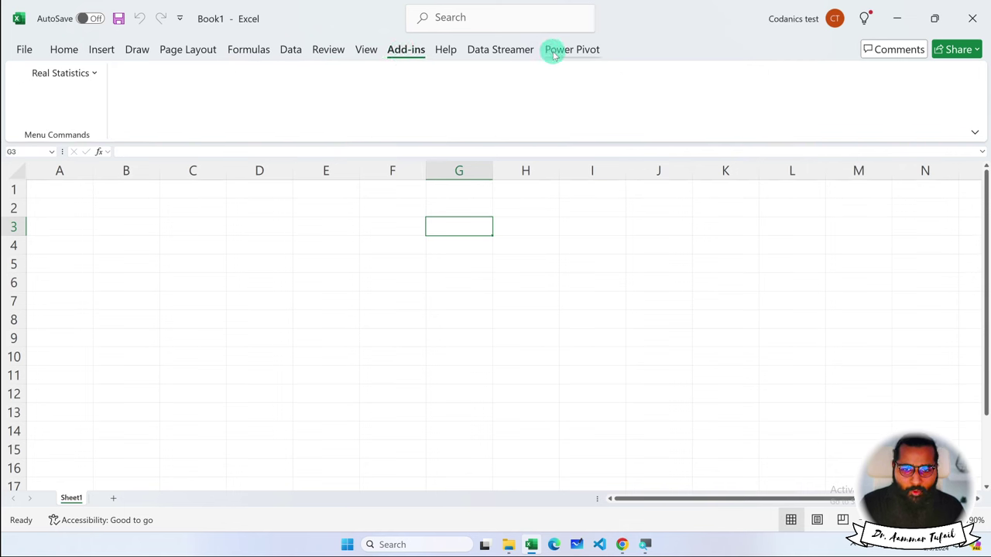
Remove the Autopilot add-in from the Home ribbon and confirm.
{"action": "left_click", "coordinate": [291, 49]}
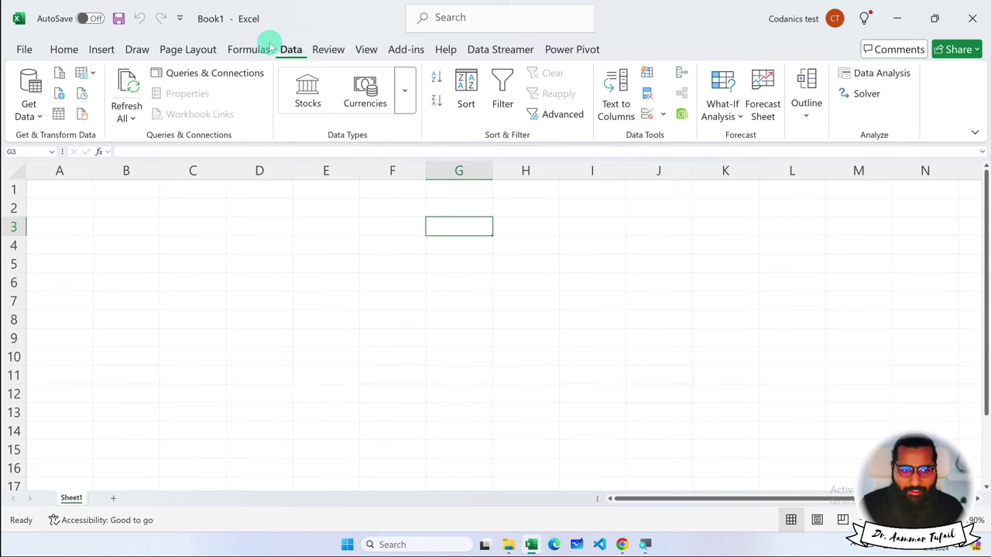
{"action": "left_click", "coordinate": [65, 48]}
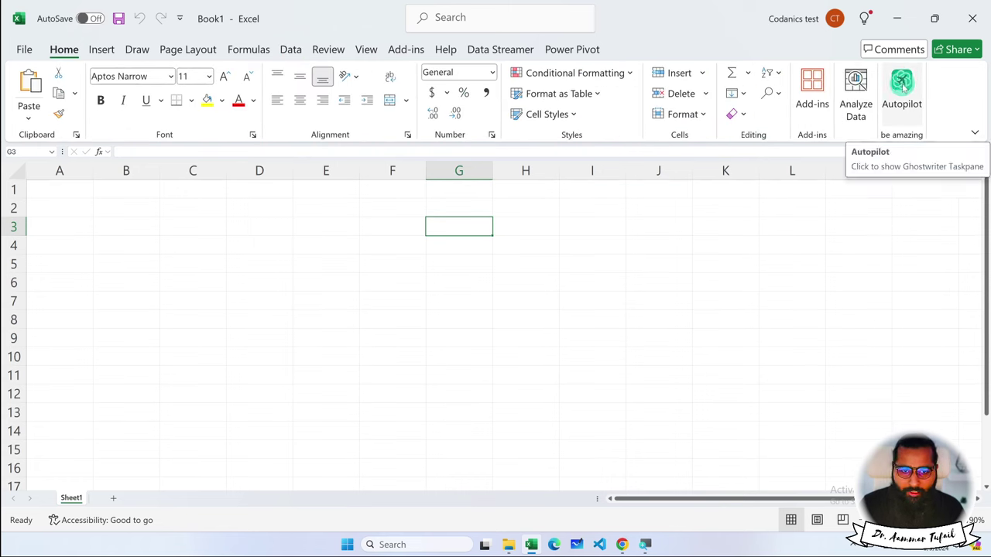
{"action": "right_click", "coordinate": [902, 87]}
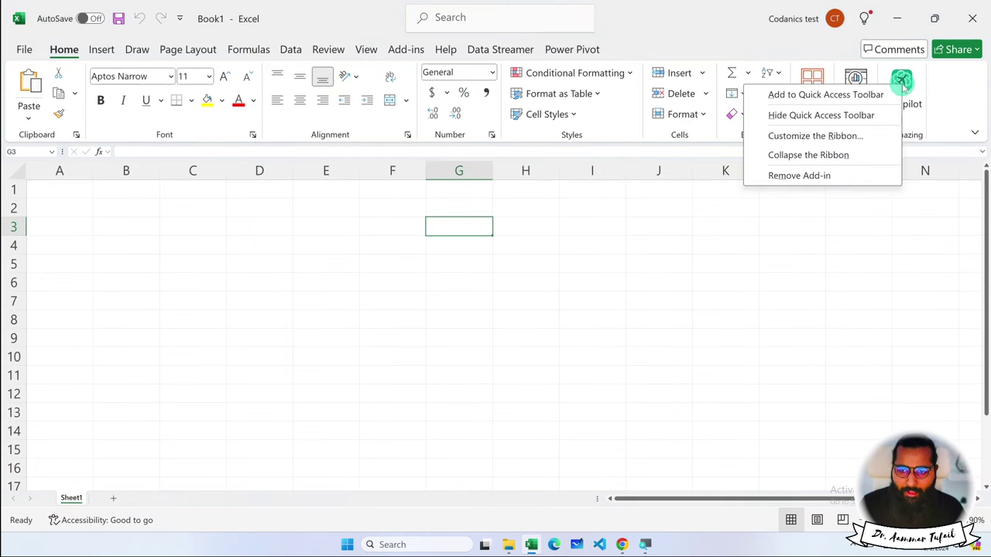
{"action": "left_click", "coordinate": [803, 174]}
{"action": "left_click", "coordinate": [482, 300]}
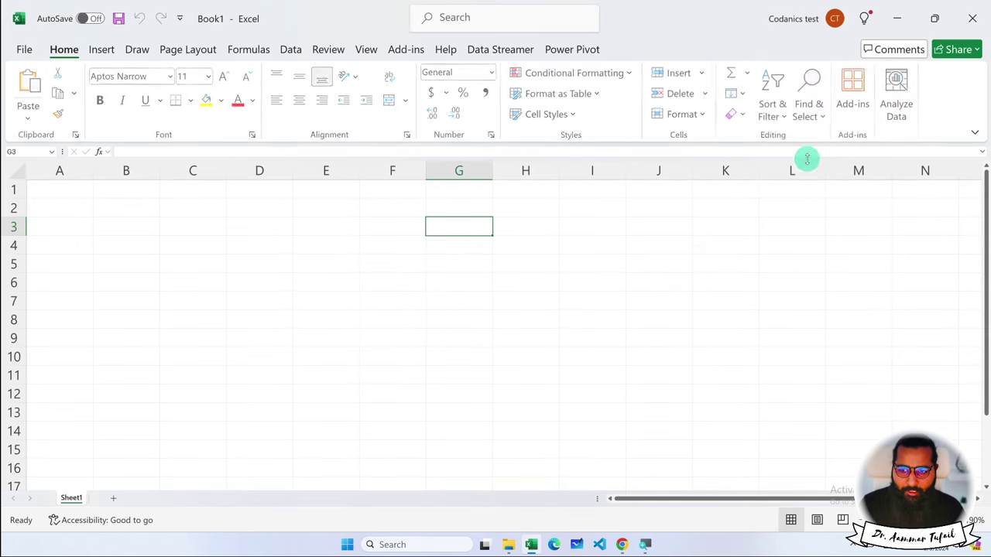
Remove the Anaconda Toolbox add-in from the Formulas ribbon and confirm.
{"action": "left_click", "coordinate": [244, 51]}
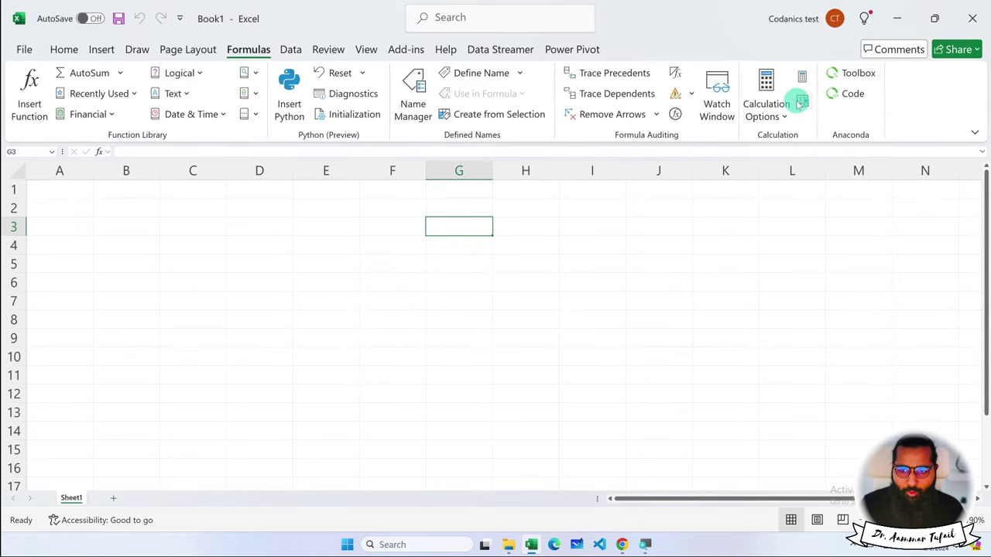
{"action": "right_click", "coordinate": [846, 74]}
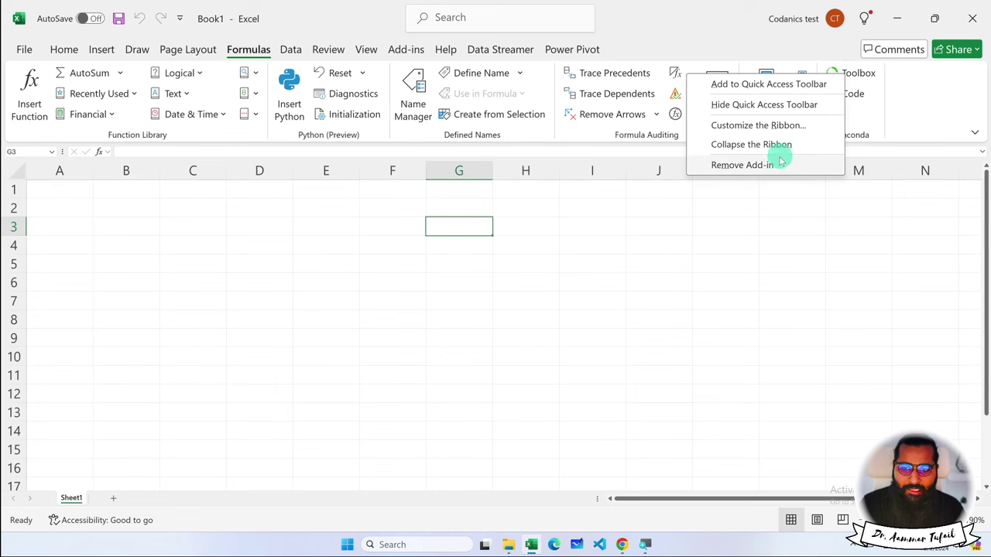
{"action": "left_click", "coordinate": [742, 165]}
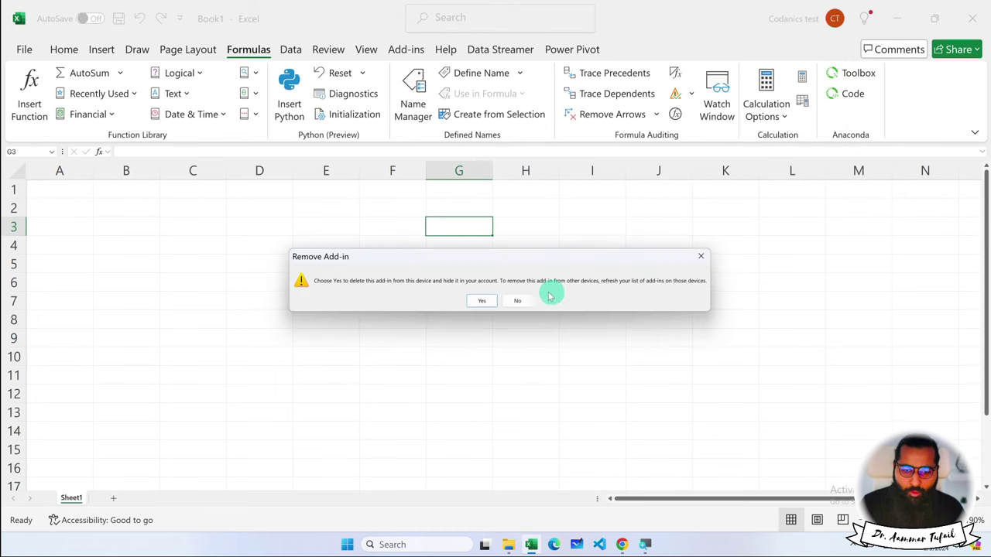
{"action": "left_click", "coordinate": [482, 300]}
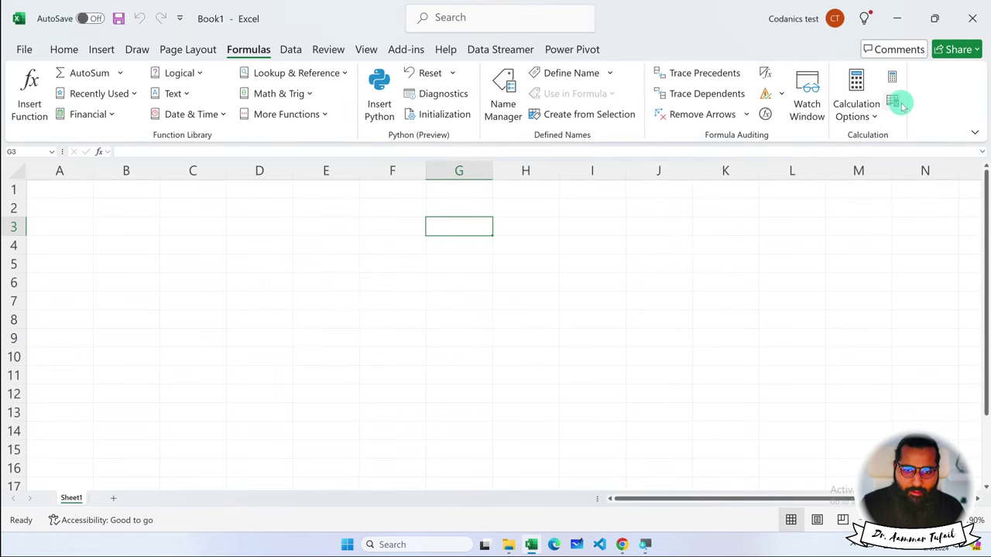